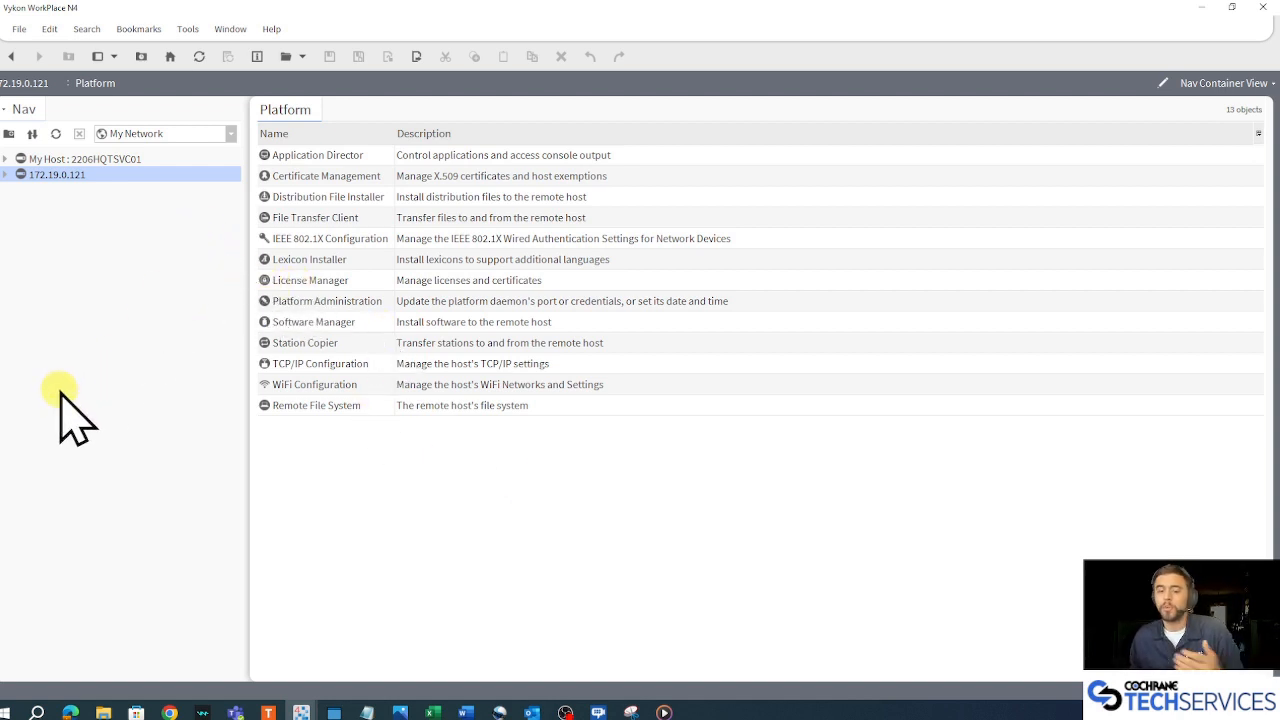
- Start the Commissioning Wizard for the platform of host 172.19.0.121
left_click(7, 175)
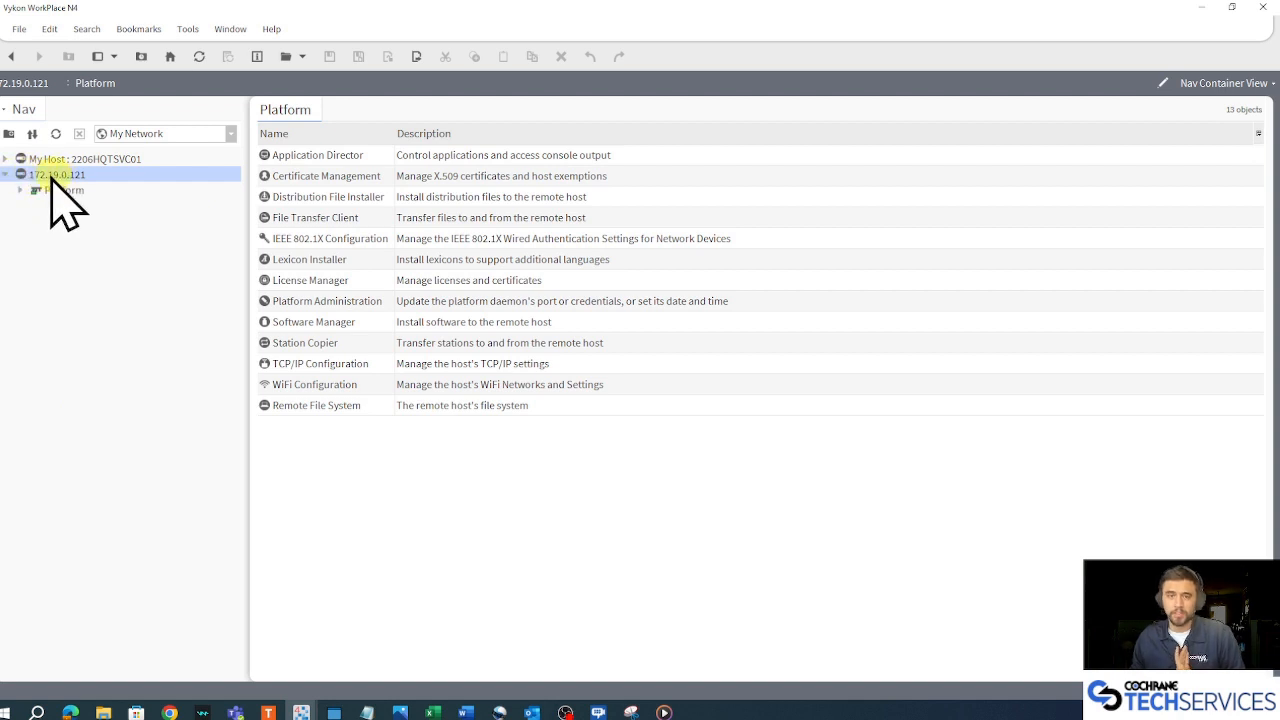
left_click(72, 190)
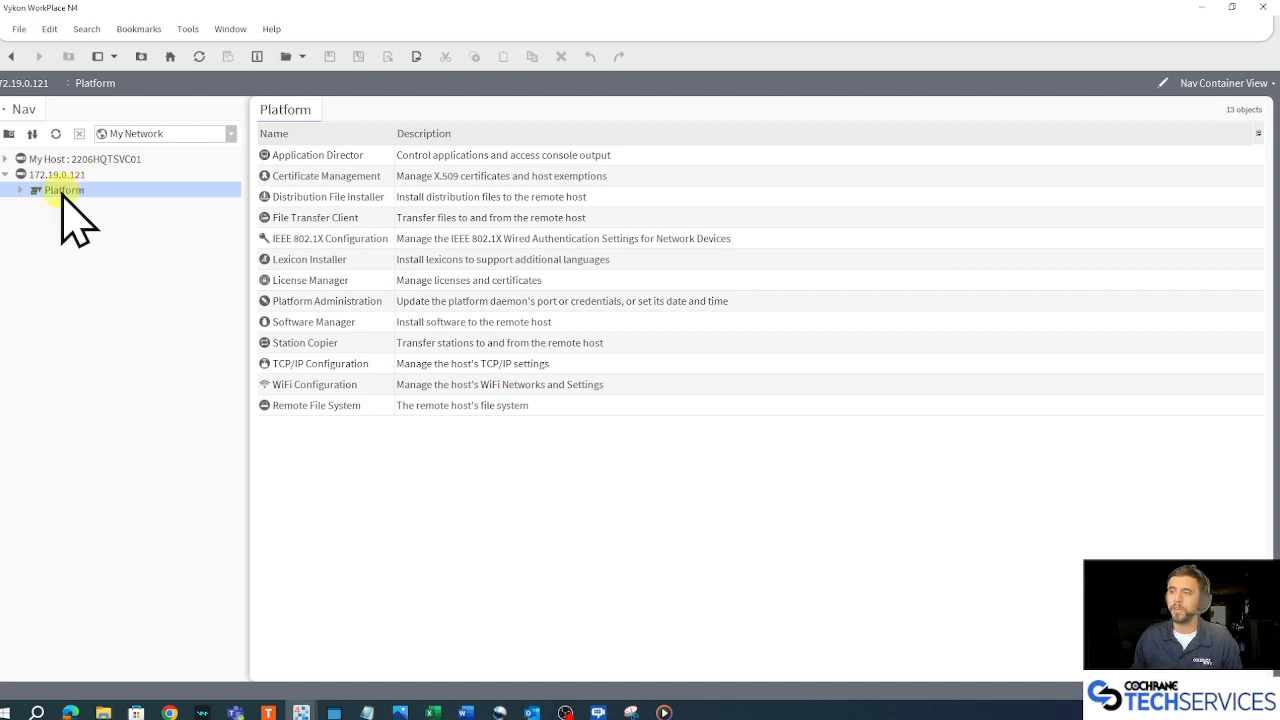
right_click(68, 192)
mouse_move(71, 196)
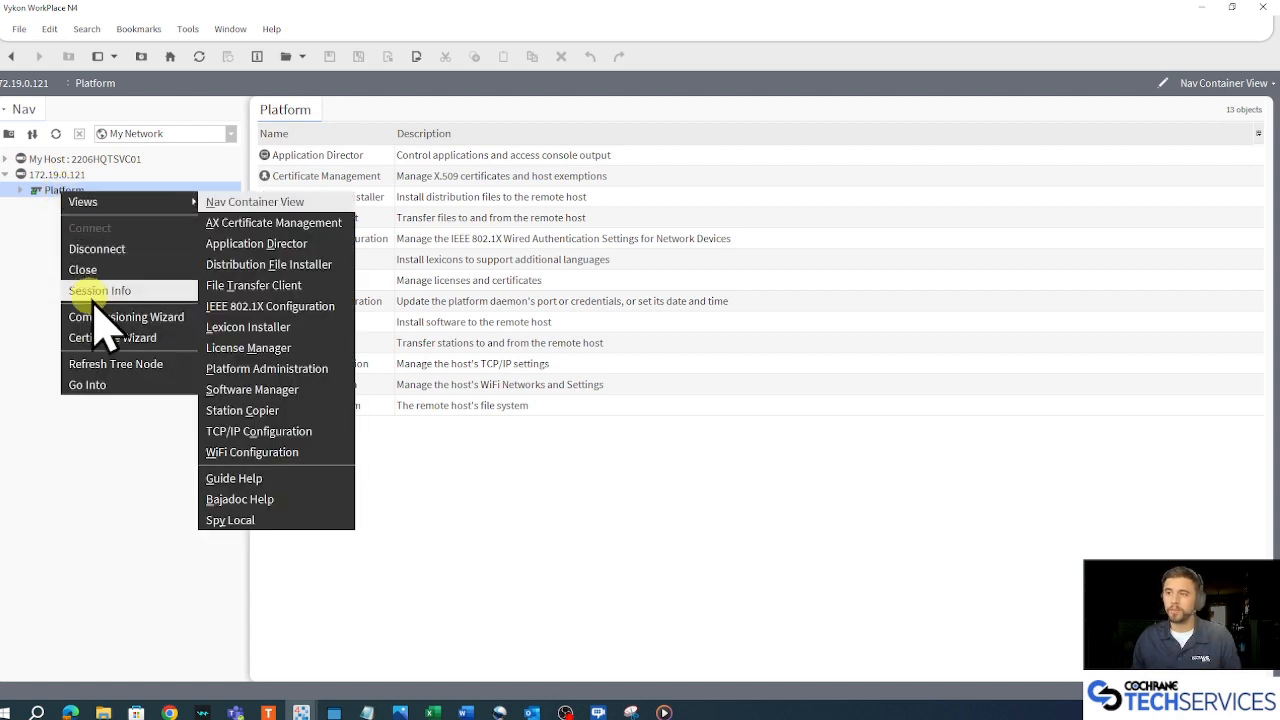
left_click(168, 317)
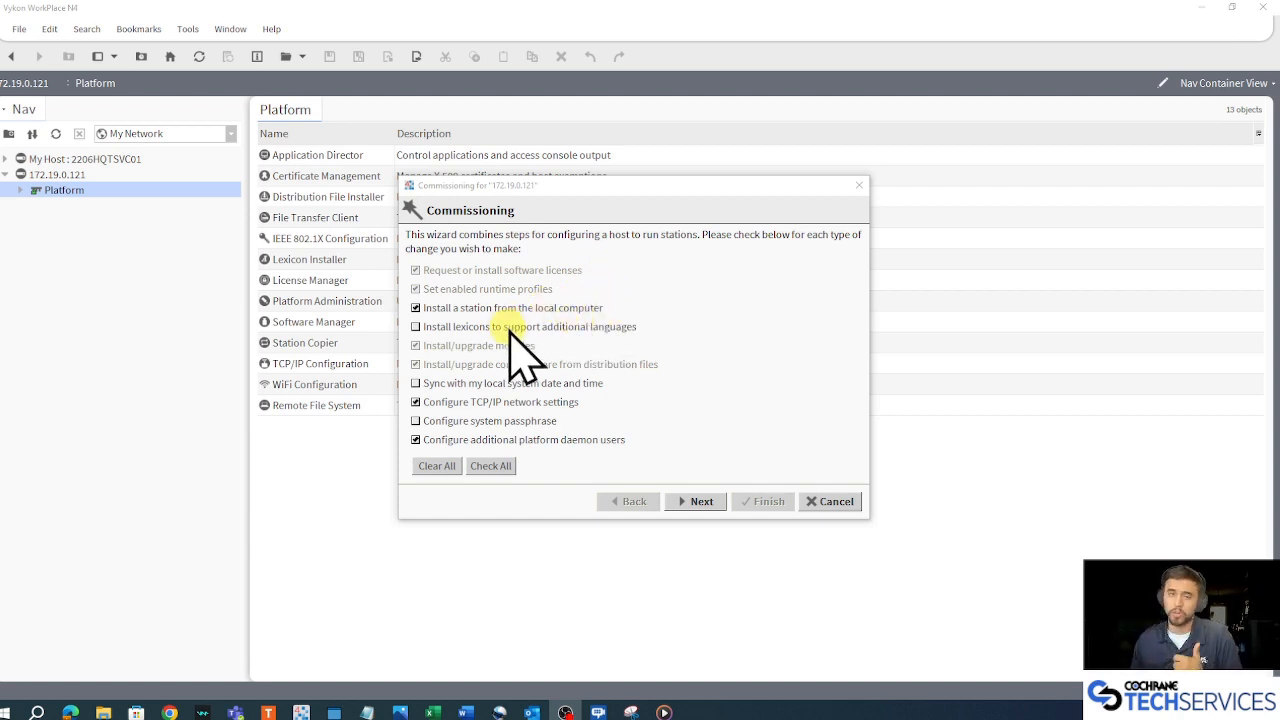
- Include syncing with the local system date and time, exclude TCP/IP network settings, and proceed to licensing
left_click(535, 383)
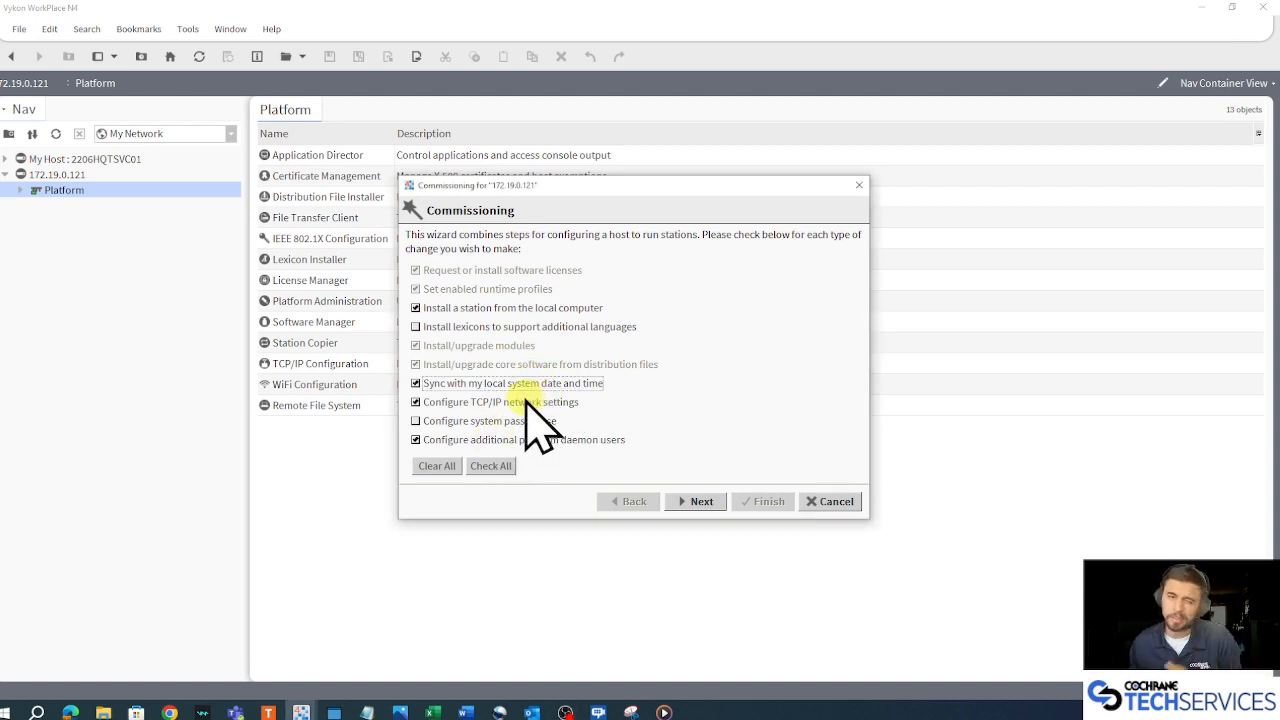
left_click(552, 402)
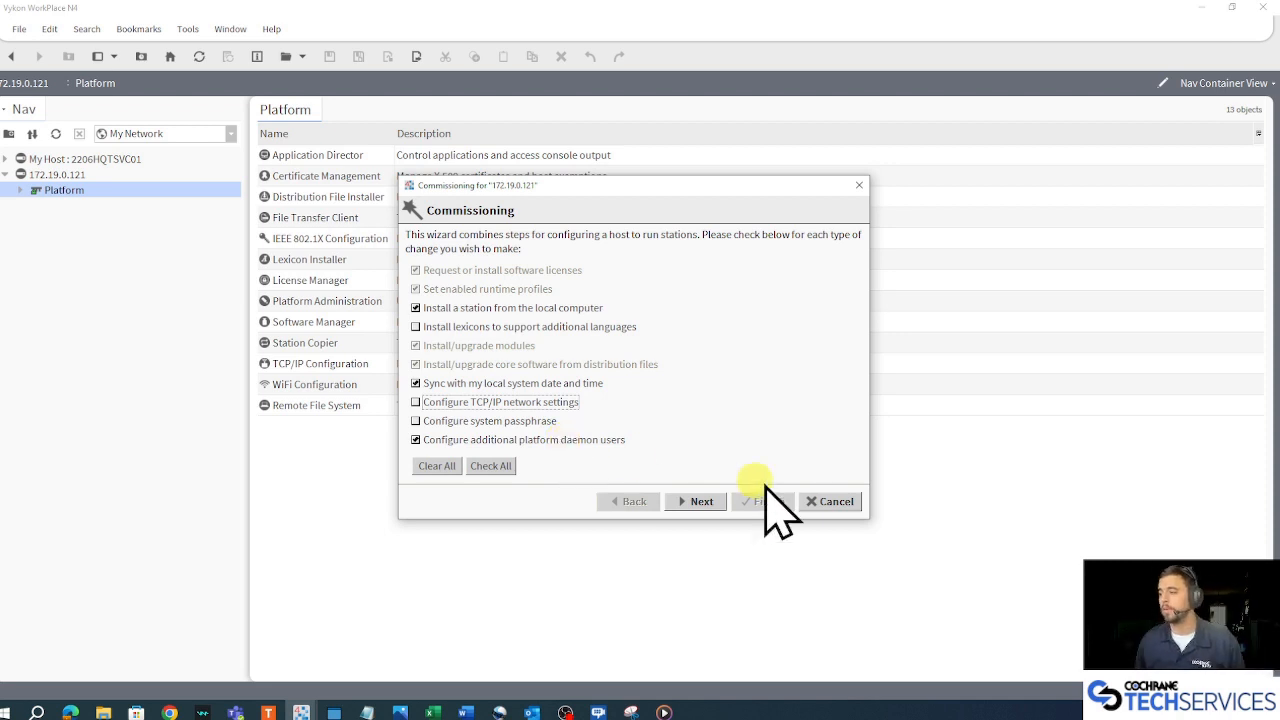
left_click(698, 500)
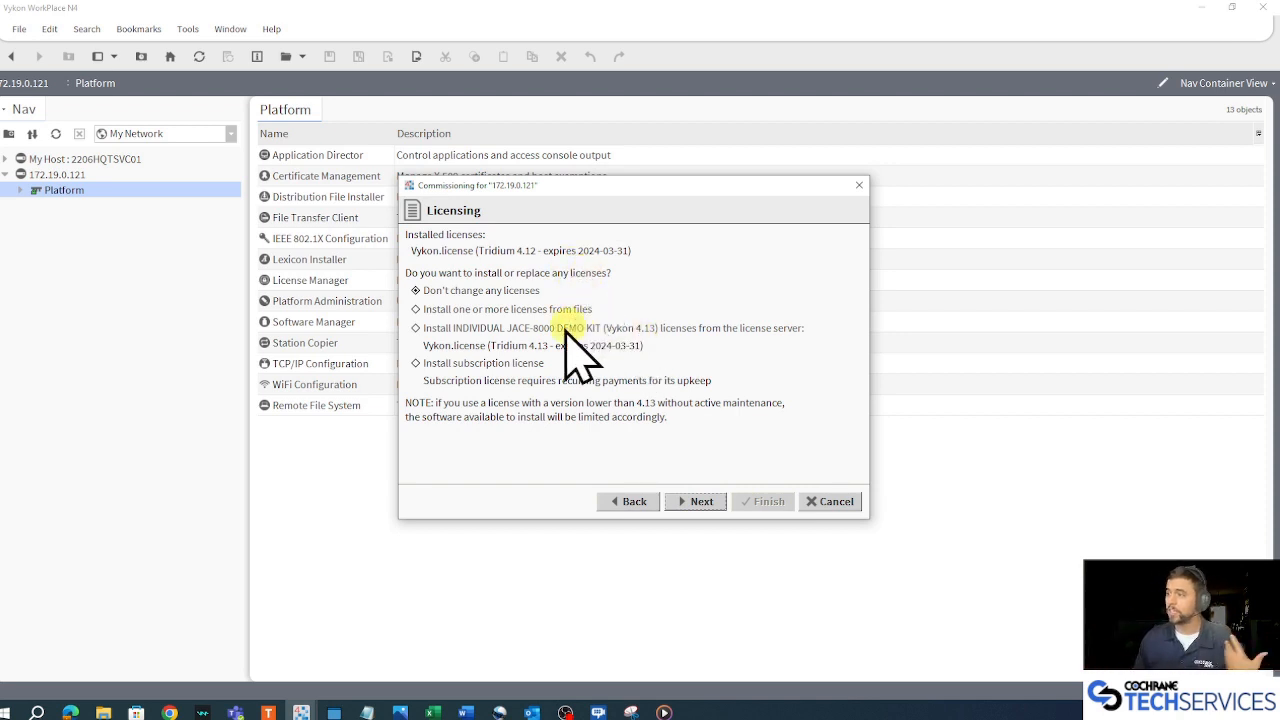
- Choose the JACE-8000 demo kit (Vykon 4.13) license from the license server and enable the UX and WB runtime profiles
left_click(417, 328)
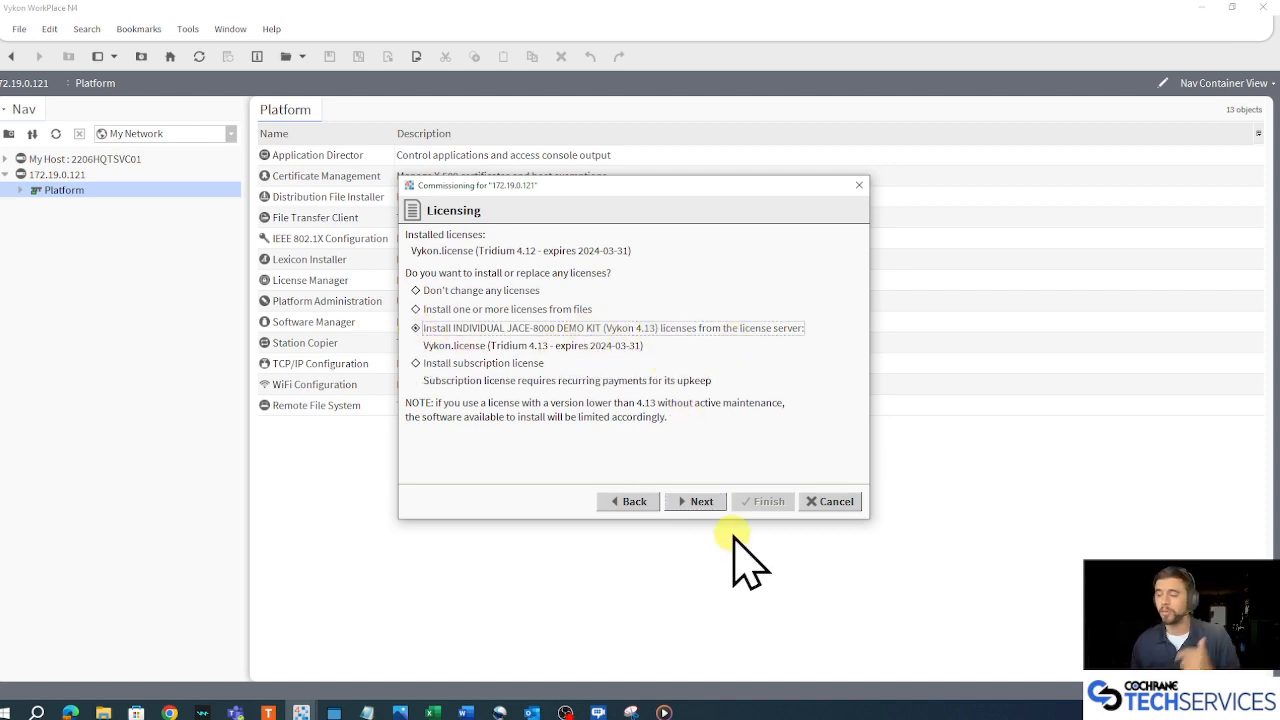
left_click(698, 503)
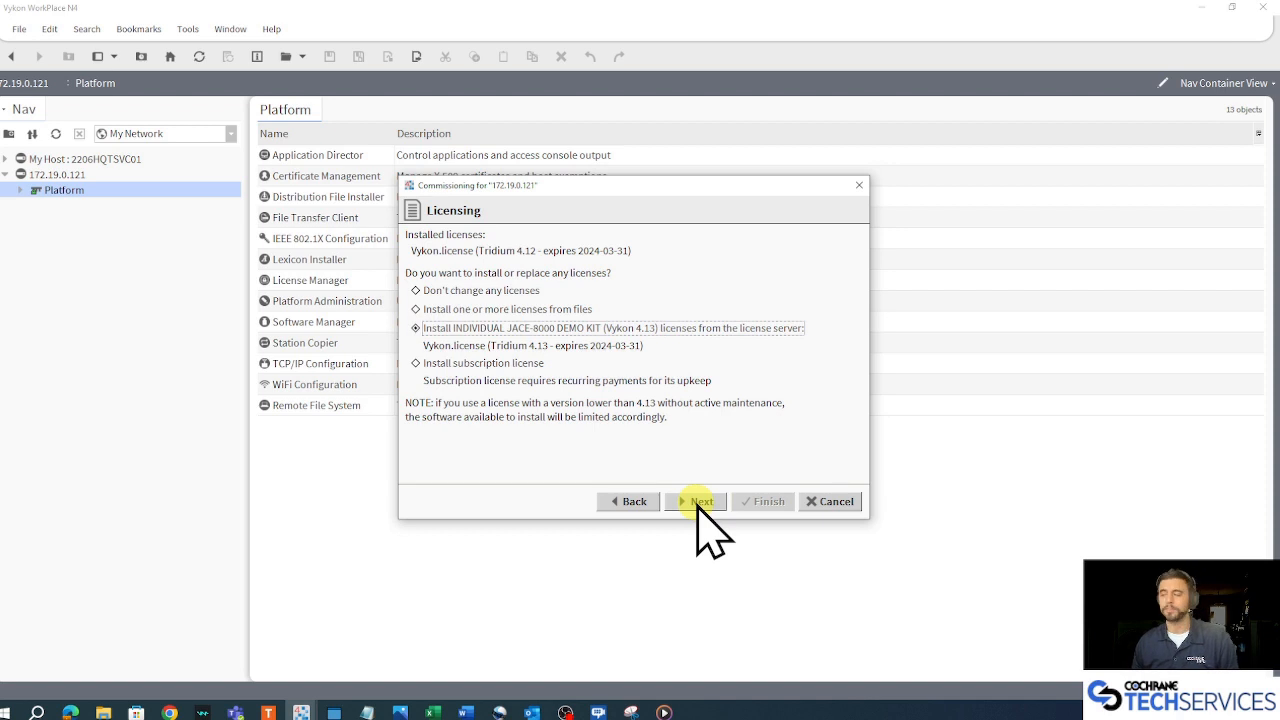
left_click(455, 311)
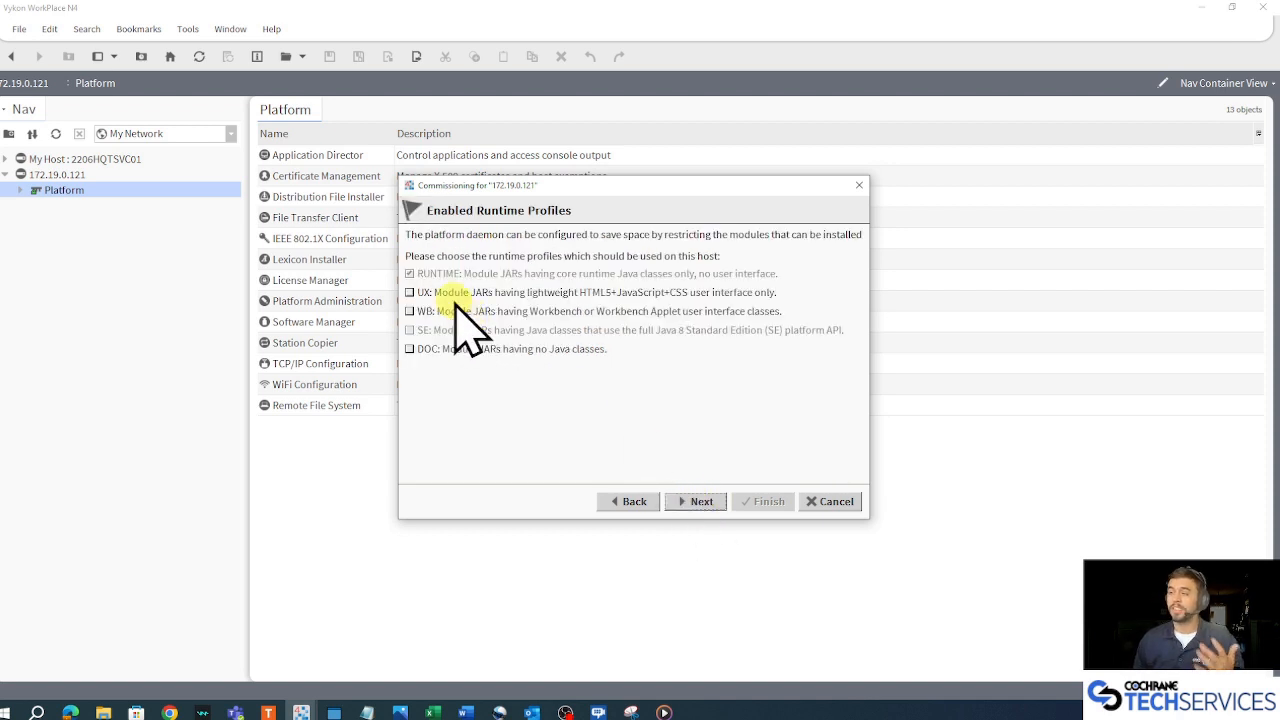
left_click(445, 292)
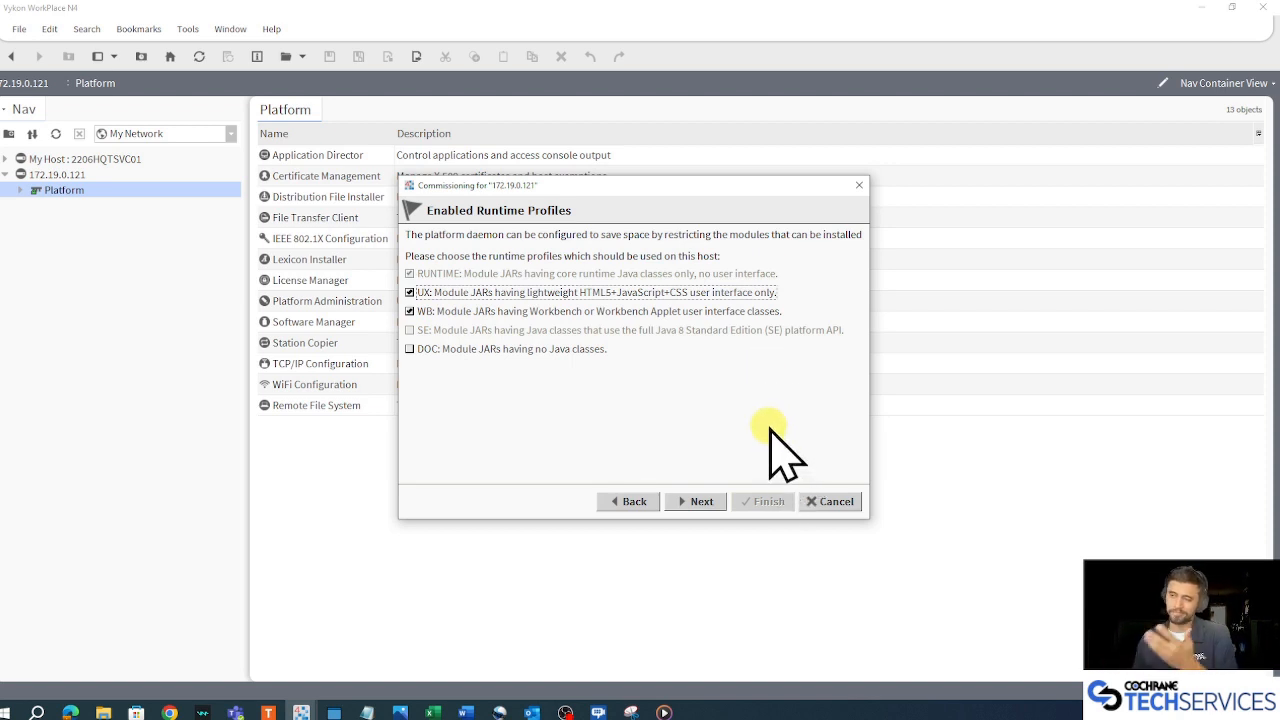
left_click(701, 501)
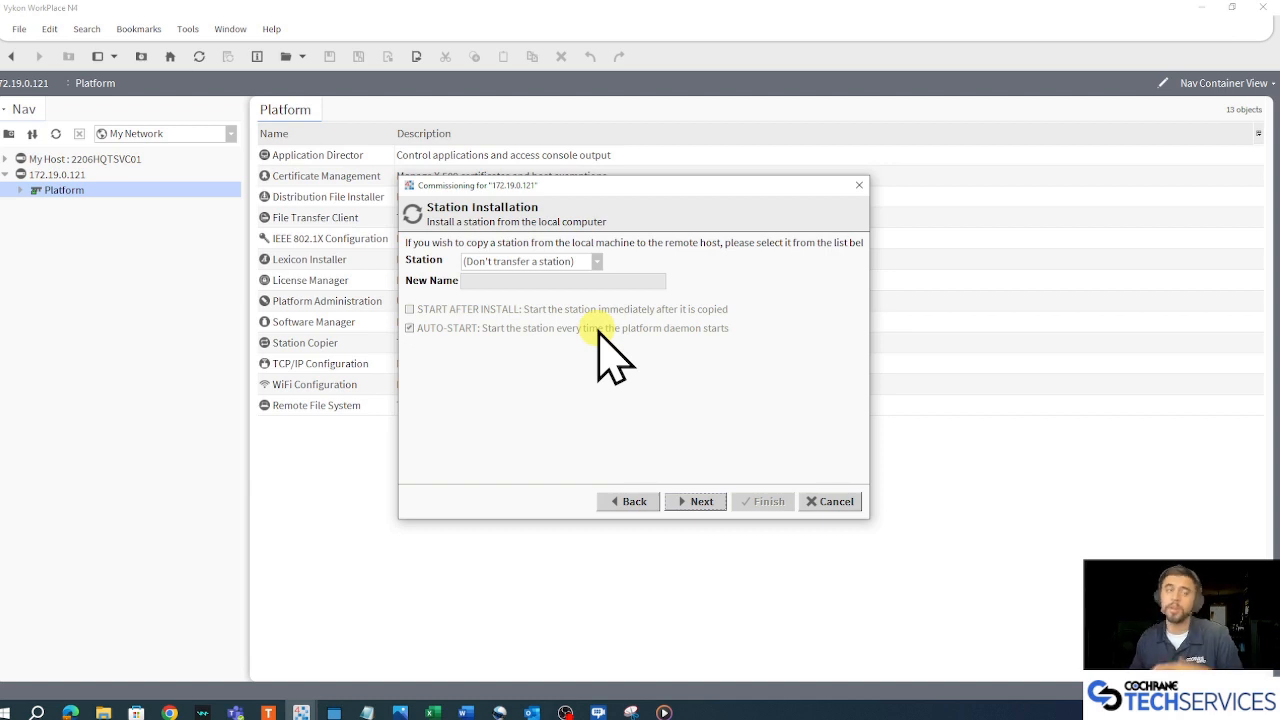
- Select CoolStation4JACE as the local station to install on the remote host and continue to software installation
left_click(596, 261)
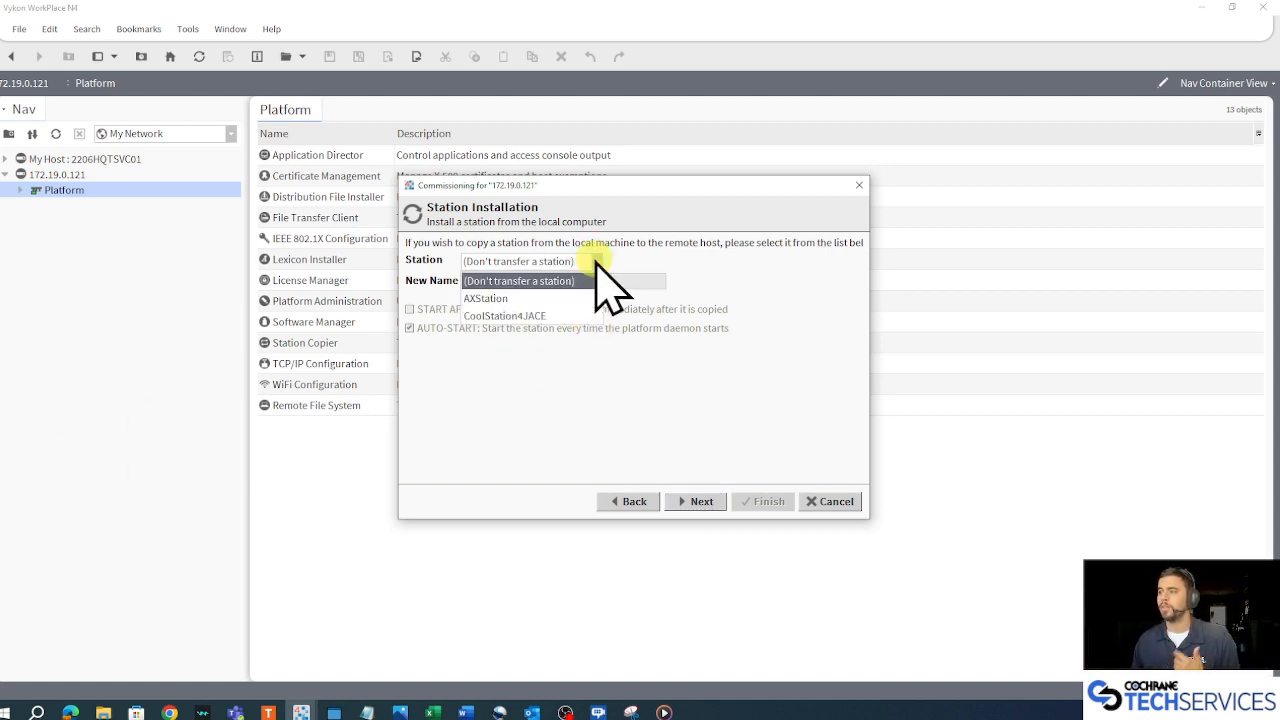
left_click(556, 318)
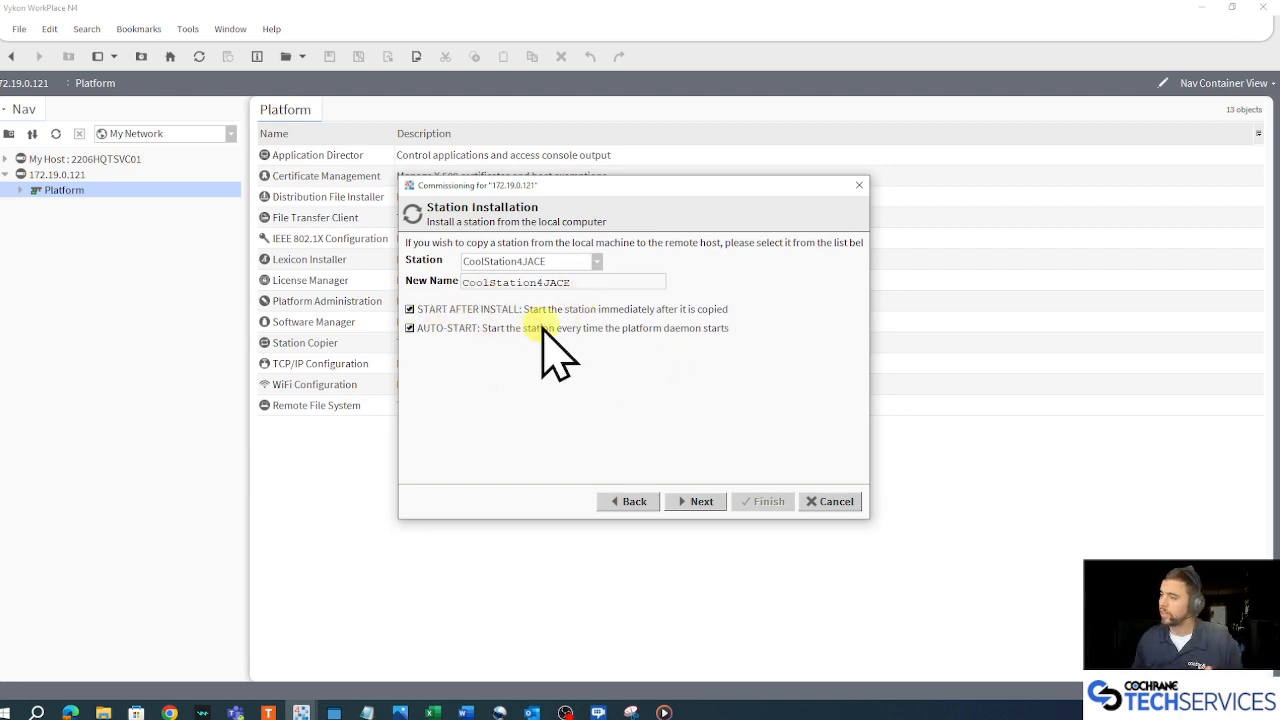
left_click(704, 502)
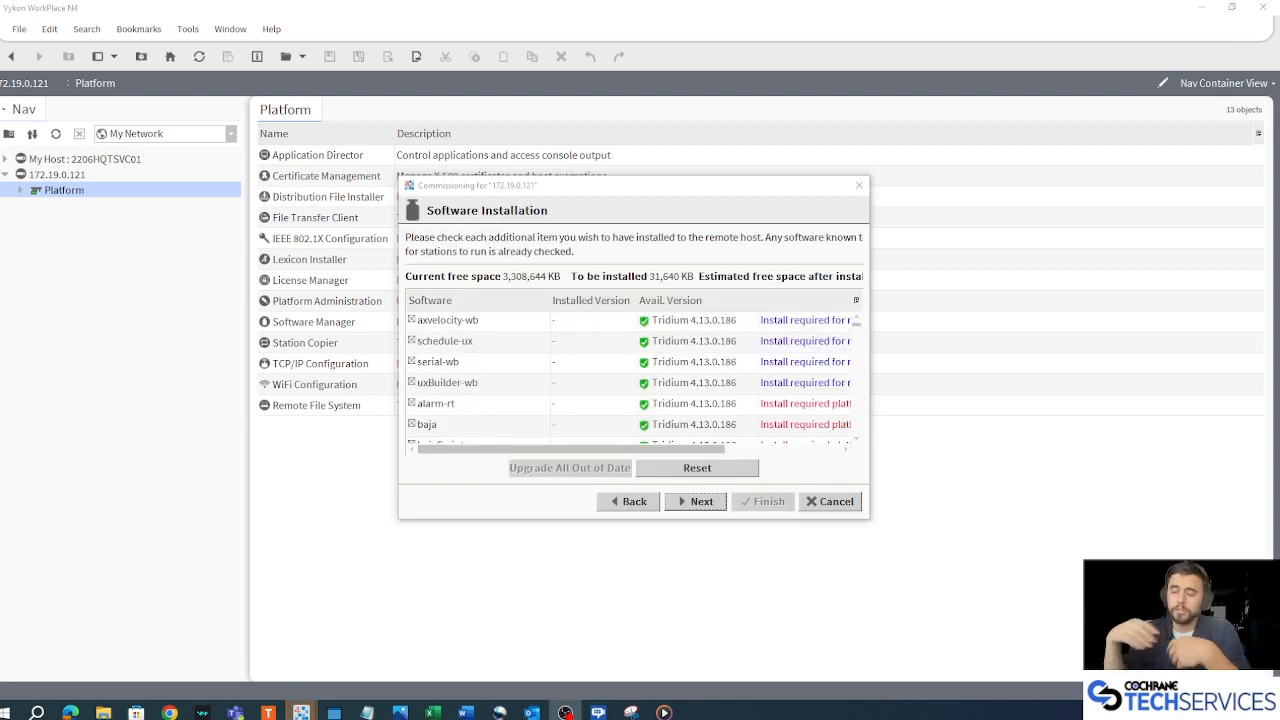
- Enlarge the commissioning window and mark the bacnet-rt, bacnet-ux and bacnet-wb modules for installation
left_click_drag(868, 520, 1050, 637)
left_click_drag(712, 190, 590, 45)
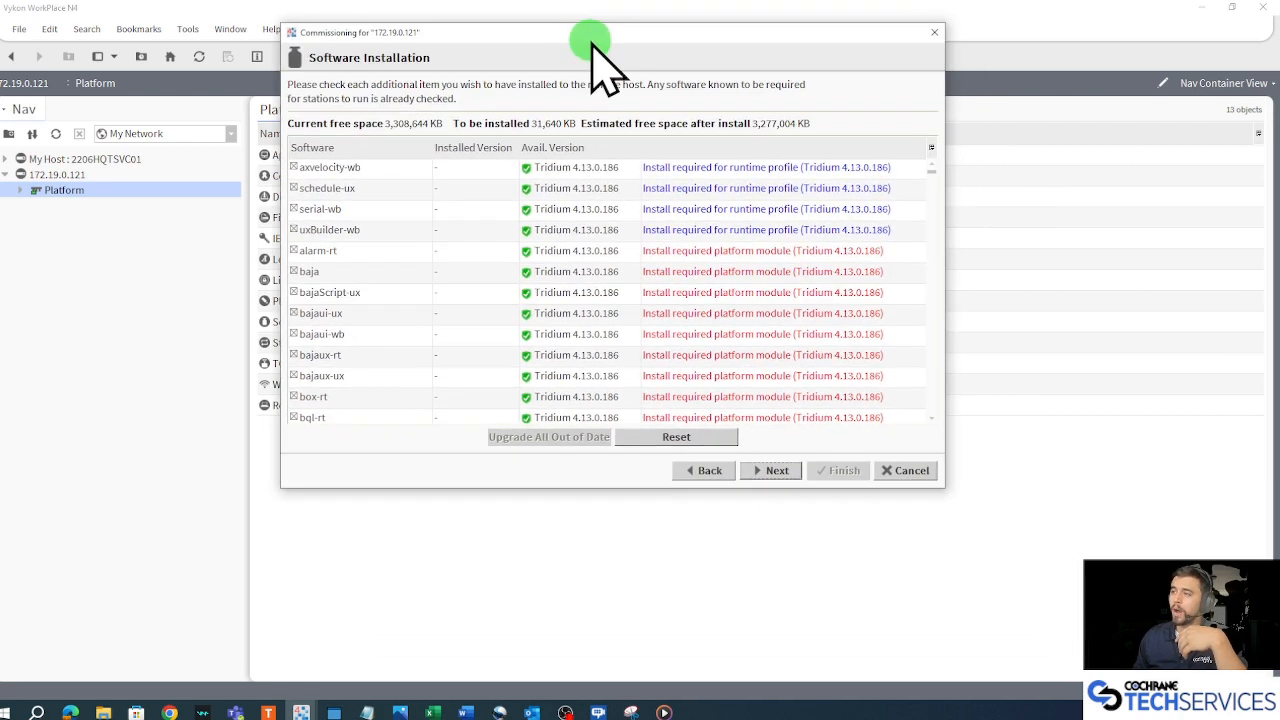
left_click_drag(944, 488, 1094, 611)
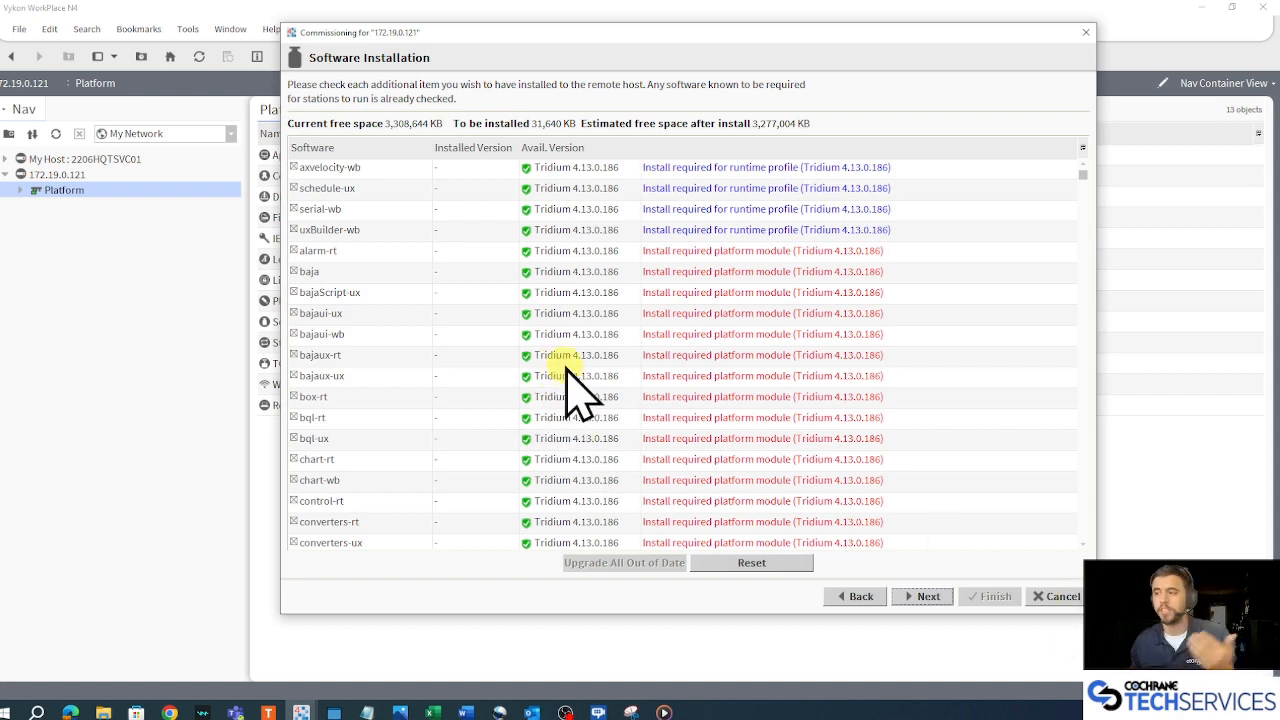
scroll(562, 390, "down", 10)
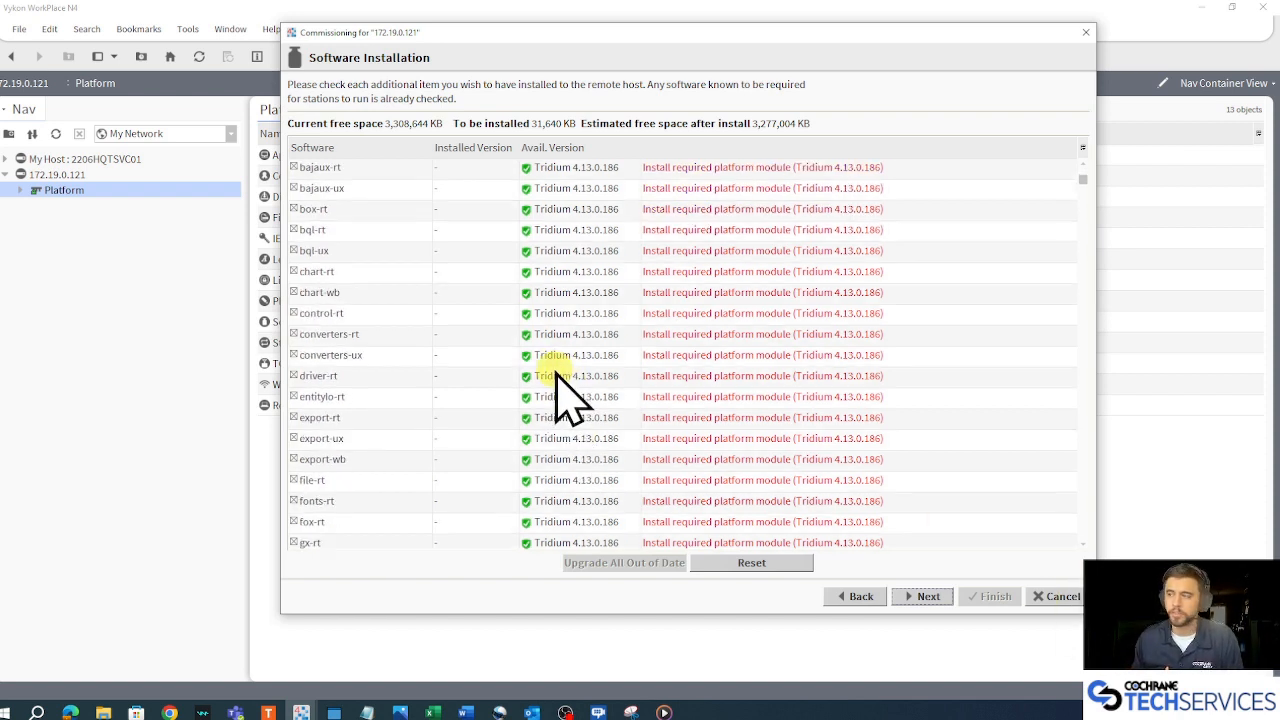
scroll(556, 380, "down", 3)
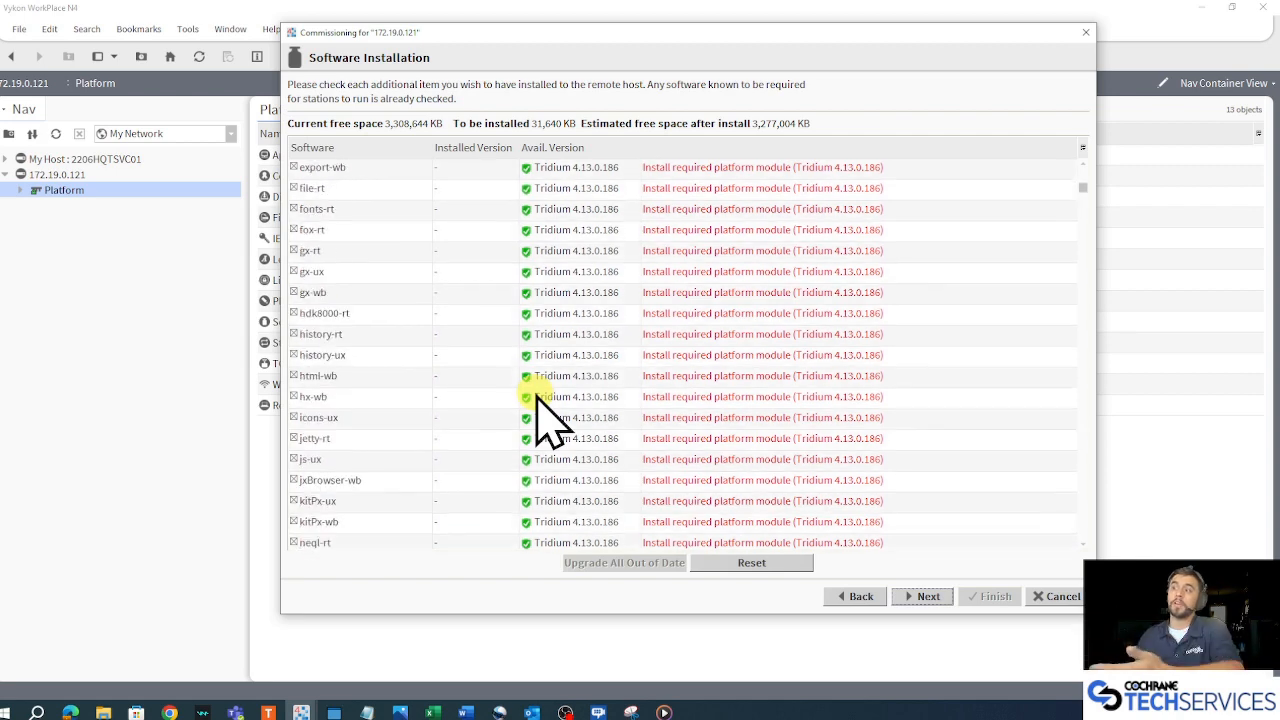
scroll(340, 440, "down", 15)
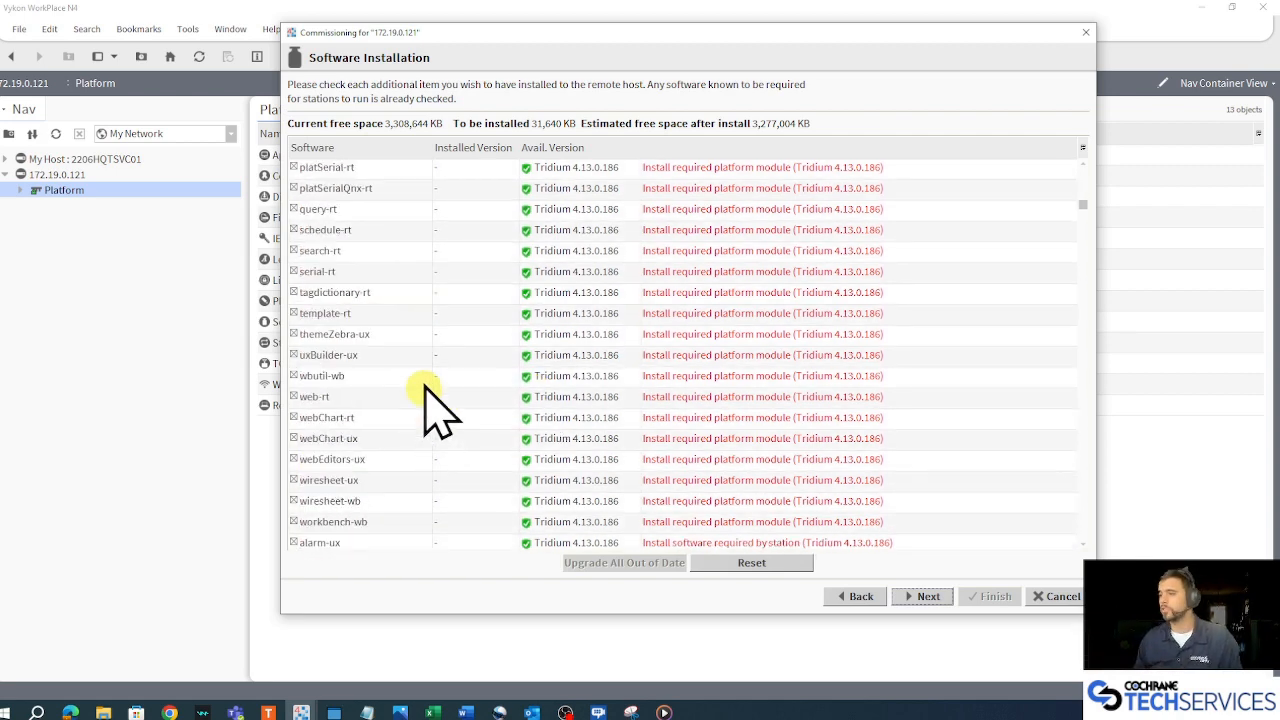
scroll(452, 437, "down", 10)
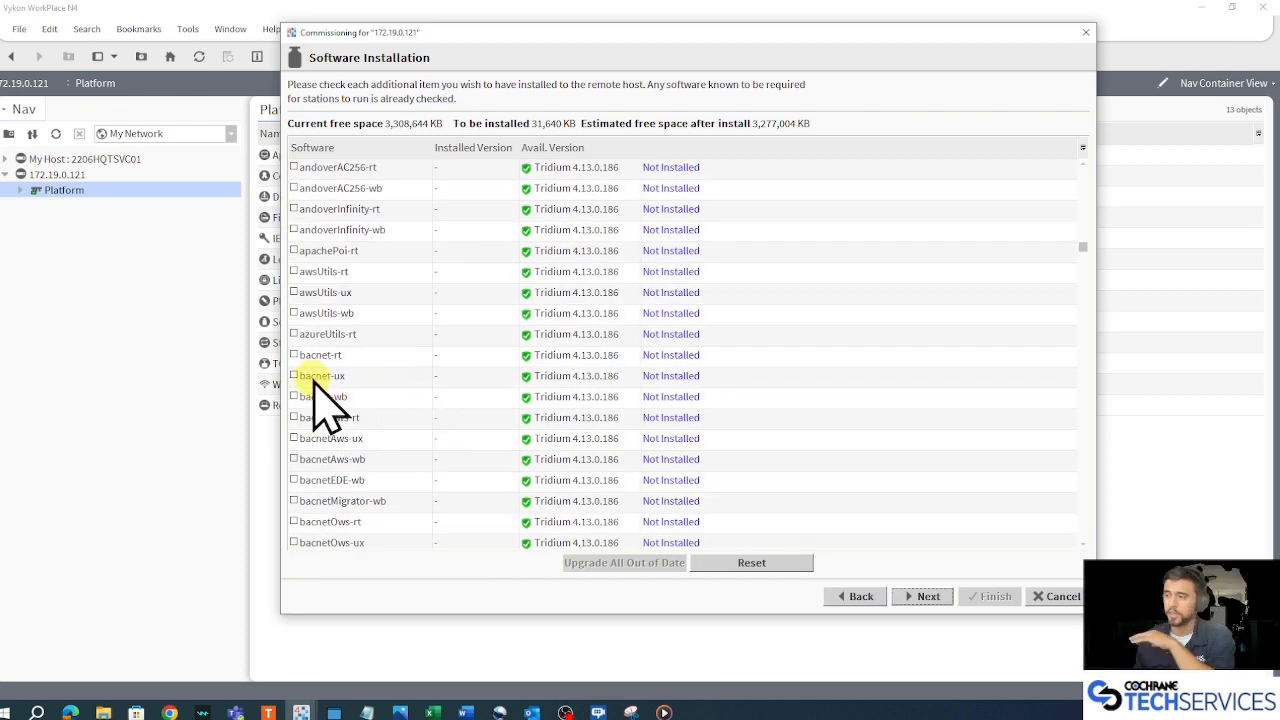
left_click(326, 397)
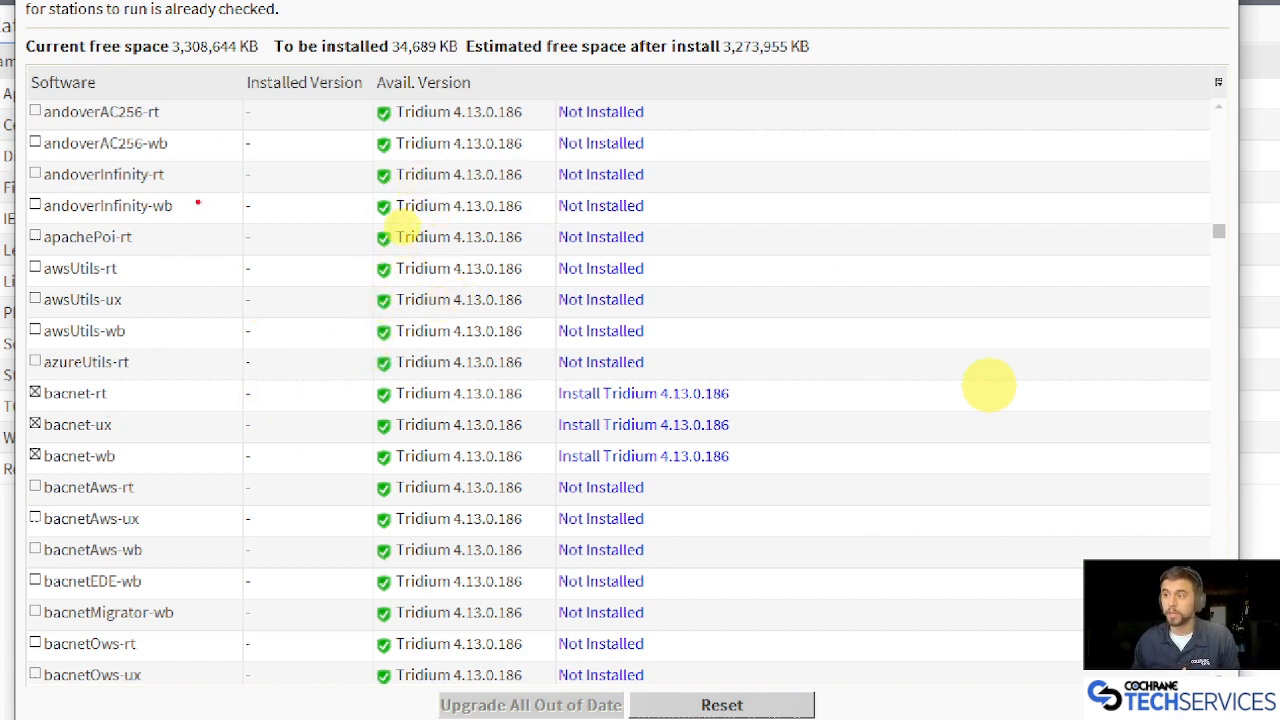
left_click_drag(201, 178, 217, 296)
left_click_drag(204, 211, 240, 192)
mouse_move(195, 288)
left_mouse_down()
mouse_move(311, 263)
mouse_move(348, 225)
left_mouse_up()
left_click_drag(348, 178, 378, 272)
left_click_drag(369, 154, 410, 255)
left_click_drag(552, 181, 589, 214)
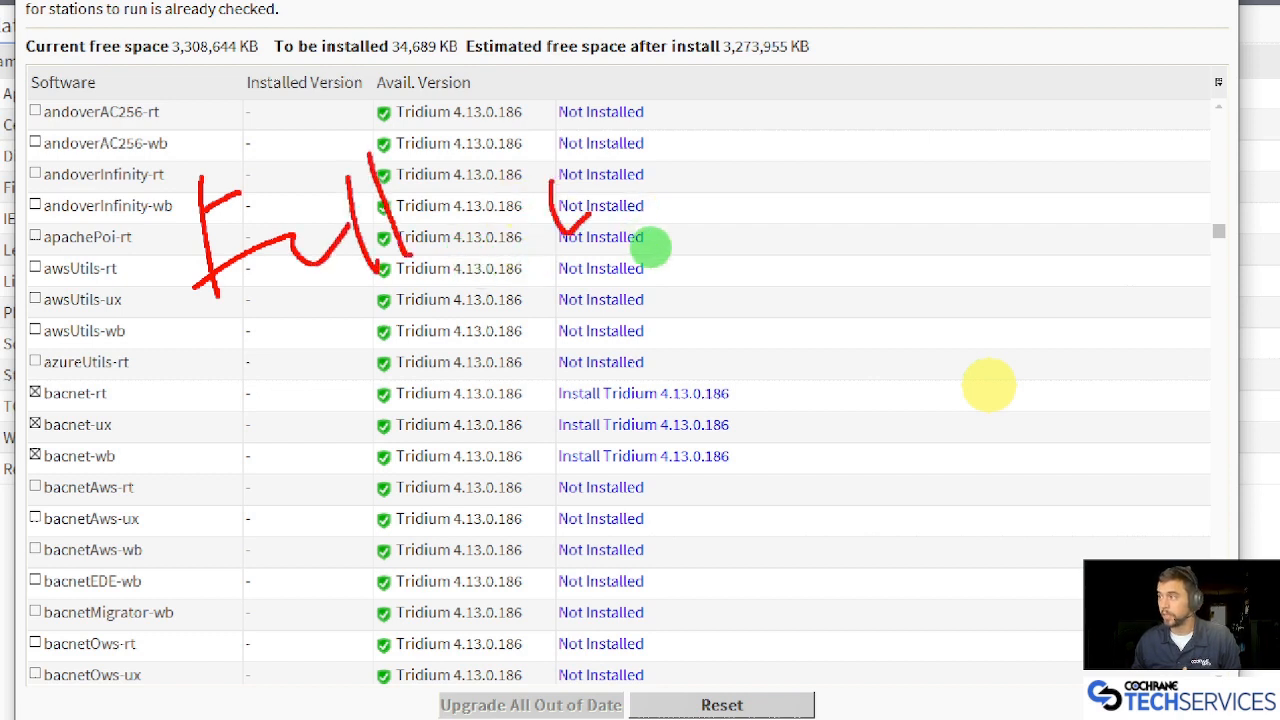
mouse_move(650, 246)
left_mouse_down()
mouse_move(709, 223)
mouse_move(751, 177)
left_mouse_up()
left_click_drag(734, 125, 806, 211)
mouse_move(812, 150)
left_mouse_down()
mouse_move(830, 192)
mouse_move(863, 194)
left_mouse_up()
left_click_drag(905, 150, 930, 185)
left_click_drag(525, 295, 662, 300)
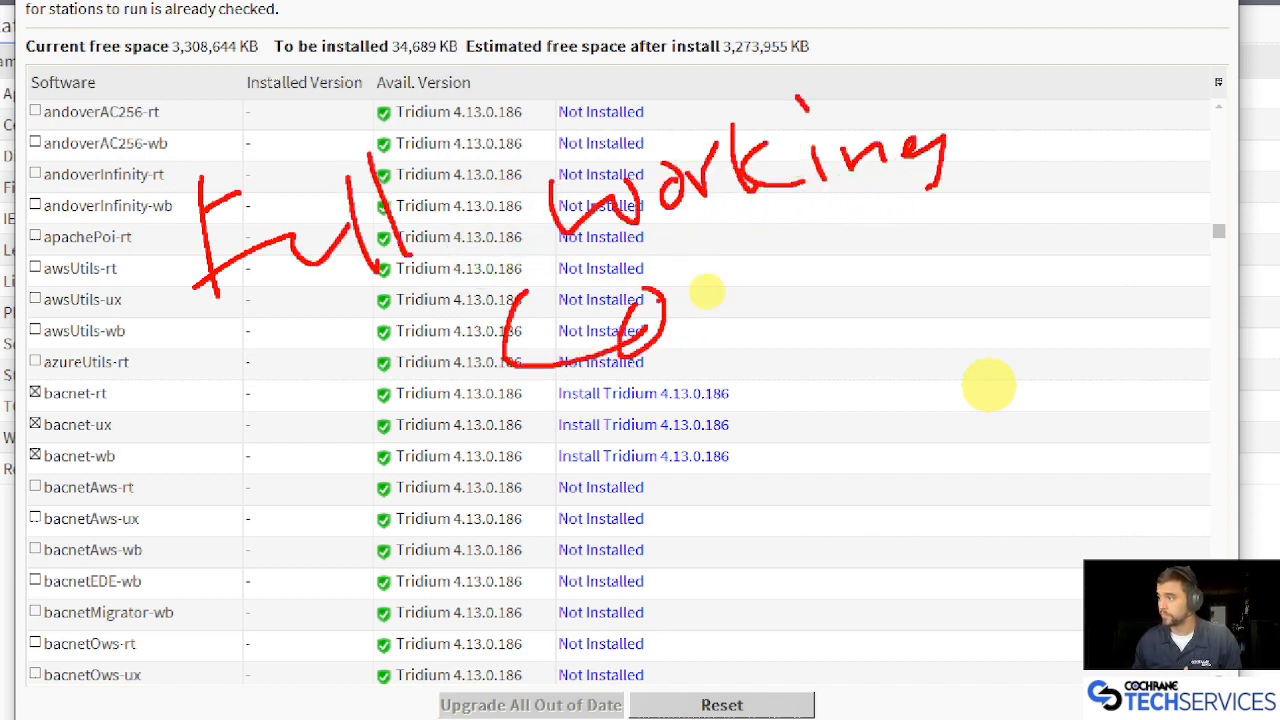
left_click_drag(699, 245, 708, 372)
left_click_drag(697, 262, 748, 318)
left_click_drag(757, 274, 766, 372)
left_click_drag(70, 526, 140, 518)
left_click_drag(66, 553, 143, 549)
mouse_move(177, 525)
left_mouse_down()
mouse_move(181, 570)
mouse_move(222, 590)
left_mouse_up()
left_click_drag(252, 512, 270, 515)
left_click_drag(400, 495, 440, 555)
mouse_move(438, 445)
left_mouse_down()
mouse_move(440, 565)
mouse_move(490, 560)
left_mouse_up()
left_click_drag(510, 515, 575, 540)
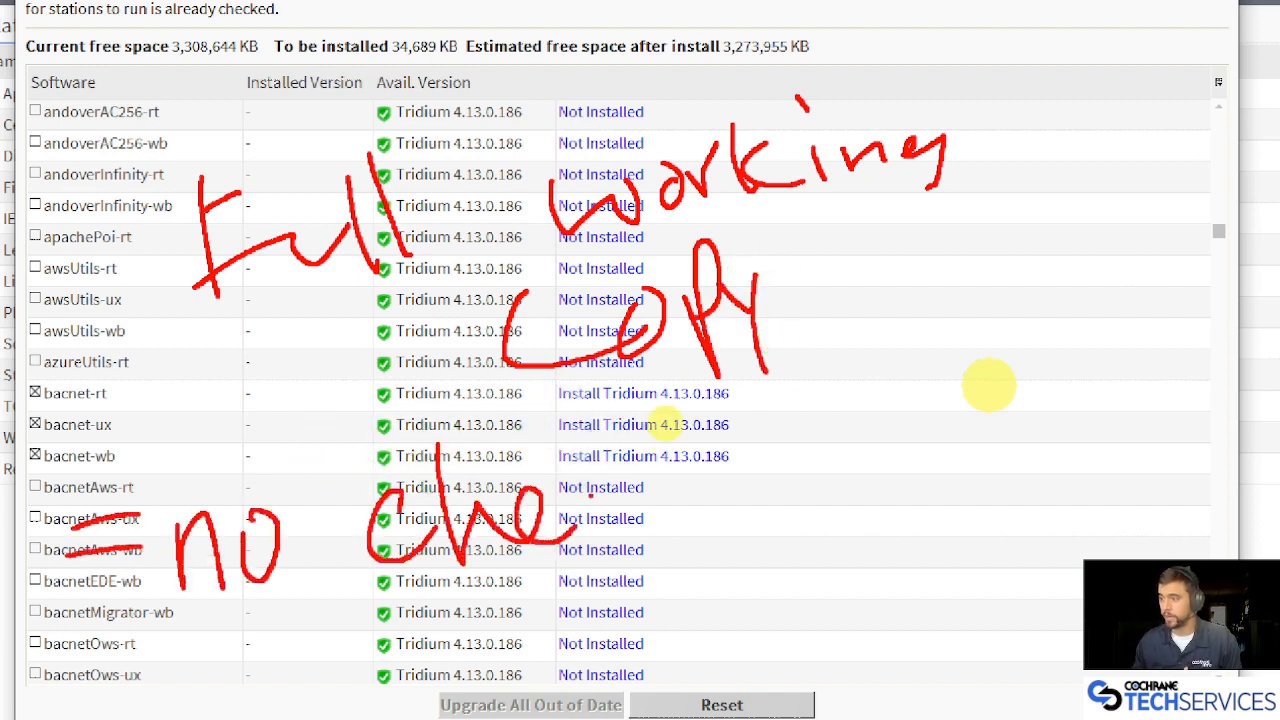
left_click_drag(590, 495, 625, 472)
mouse_move(625, 540)
left_mouse_down()
mouse_move(668, 450)
mouse_move(722, 600)
left_mouse_up()
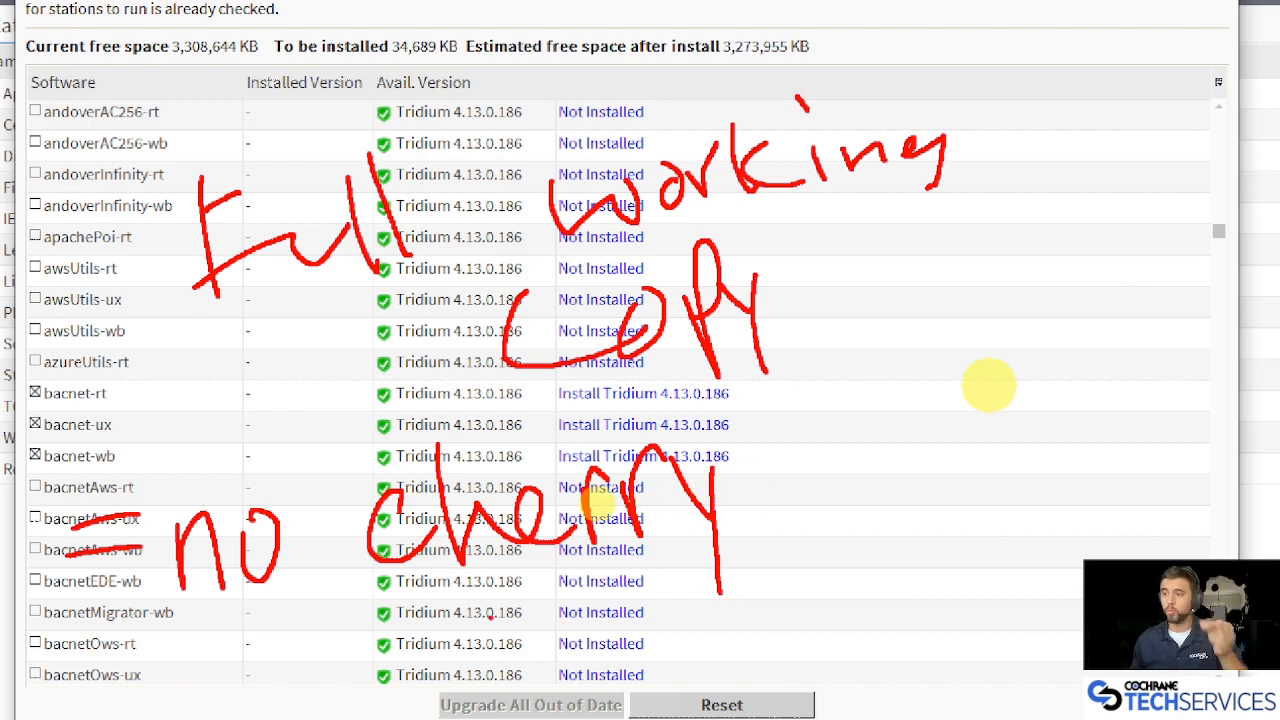
left_click_drag(812, 470, 808, 509)
left_click_drag(858, 451, 870, 494)
left_click_drag(844, 397, 853, 411)
left_click_drag(912, 430, 943, 475)
left_click_drag(962, 378, 1002, 484)
left_click_drag(1020, 405, 1045, 478)
left_click_drag(1068, 350, 1076, 380)
mouse_move(1098, 400)
left_mouse_down()
mouse_move(1120, 400)
mouse_move(1138, 458)
left_mouse_up()
mouse_move(1200, 412)
left_mouse_down()
mouse_move(1170, 440)
mouse_move(1120, 540)
left_mouse_up()
left_click(1072, 330)
left_click_drag(1222, 310, 1218, 435)
left_click(1216, 465)
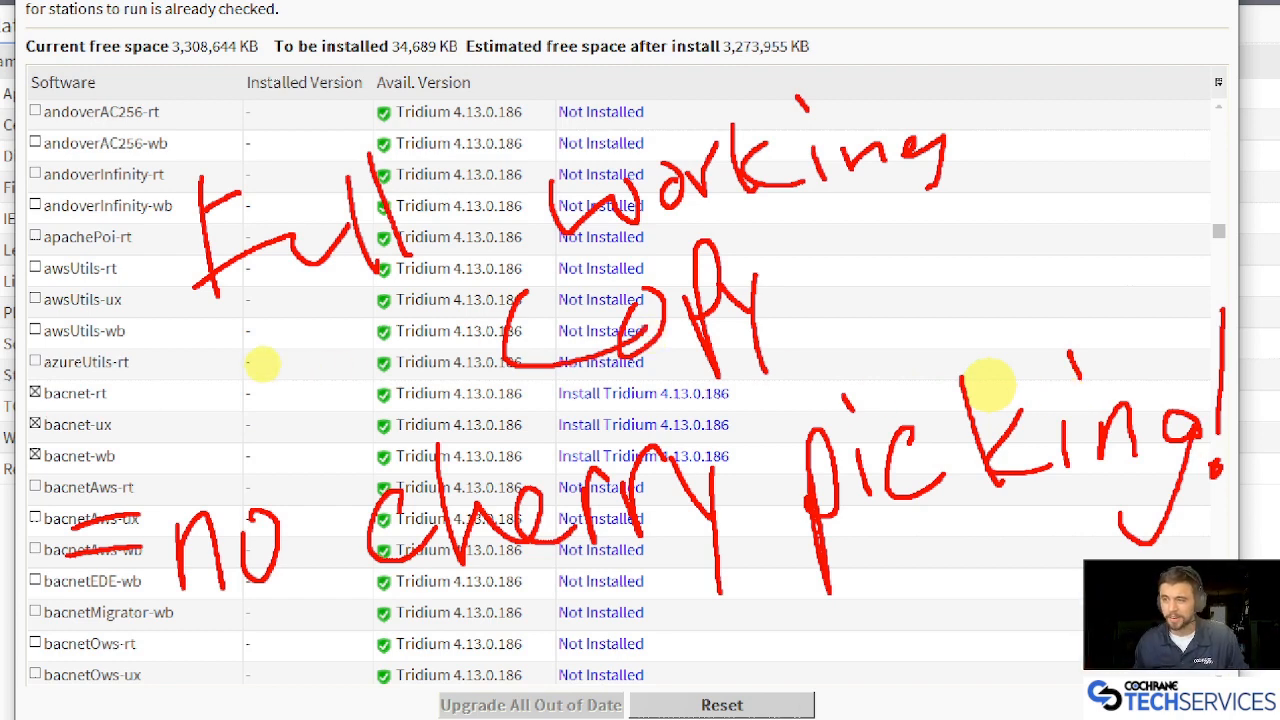
mouse_move(102, 361)
left_mouse_down()
mouse_move(127, 375)
mouse_move(170, 363)
left_mouse_up()
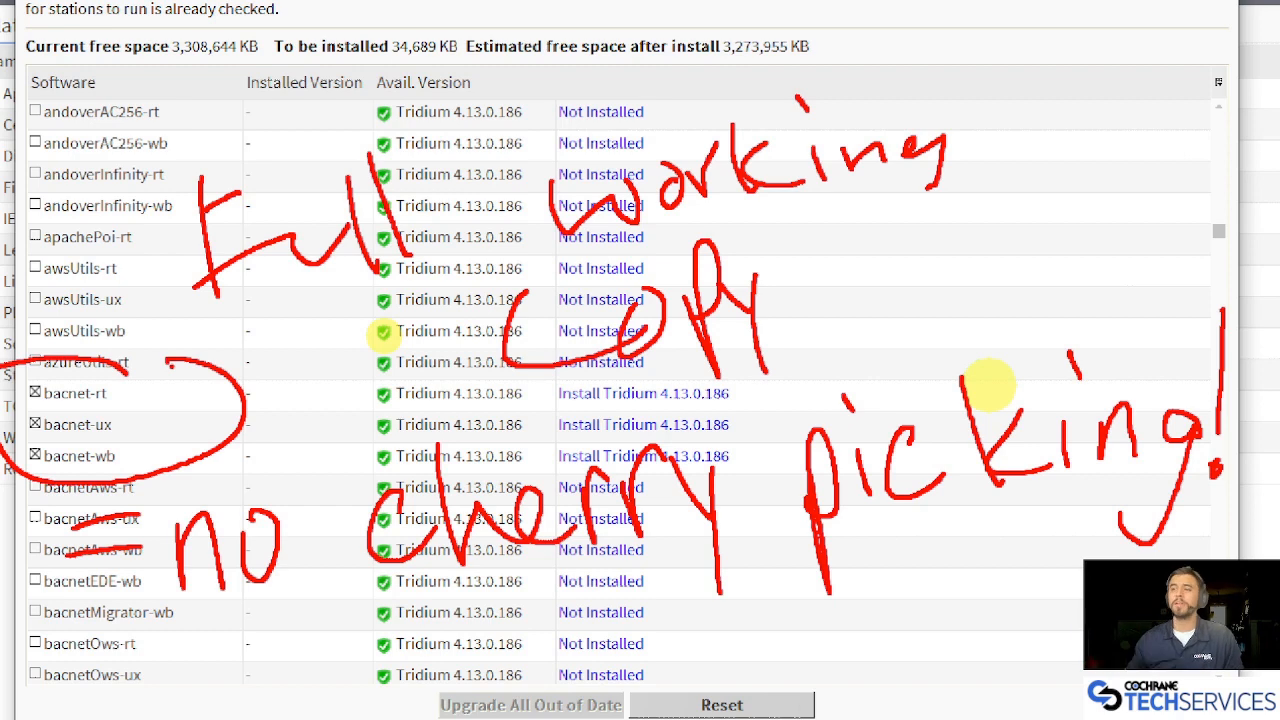
key("Escape")
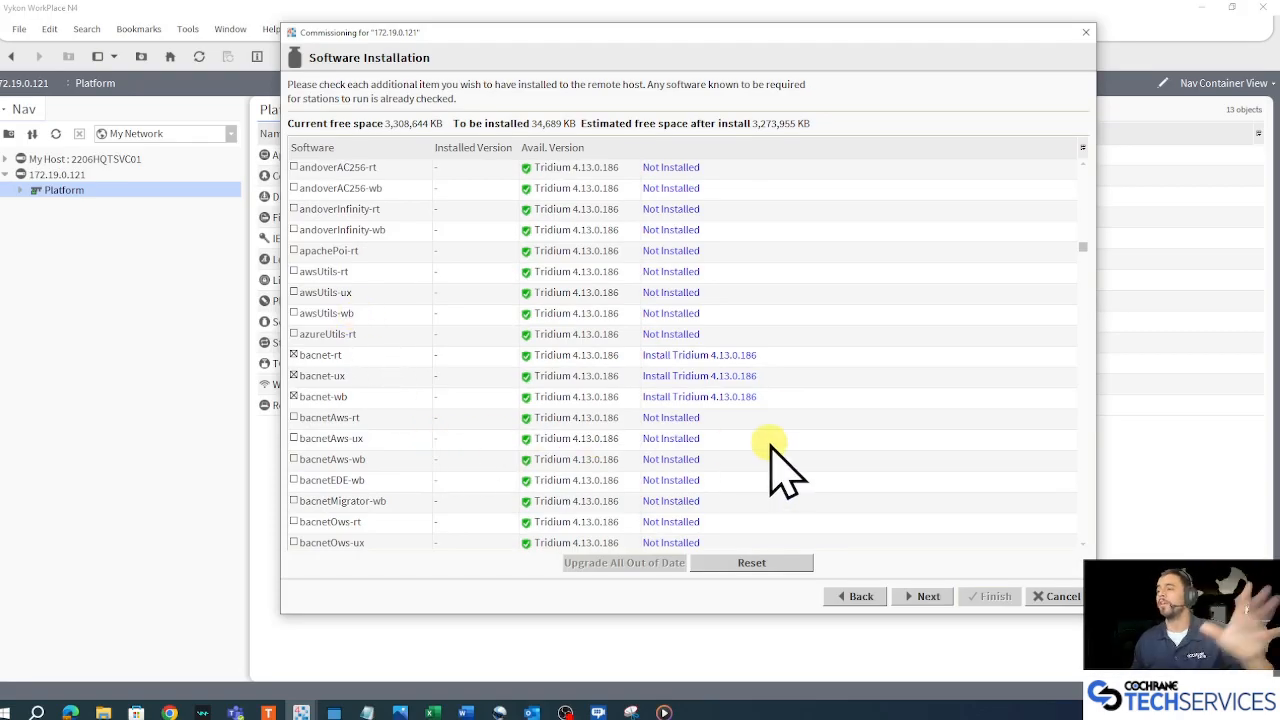
- Proceed with the selected software, run the commissioning to completion and close the wizard
left_click(929, 598)
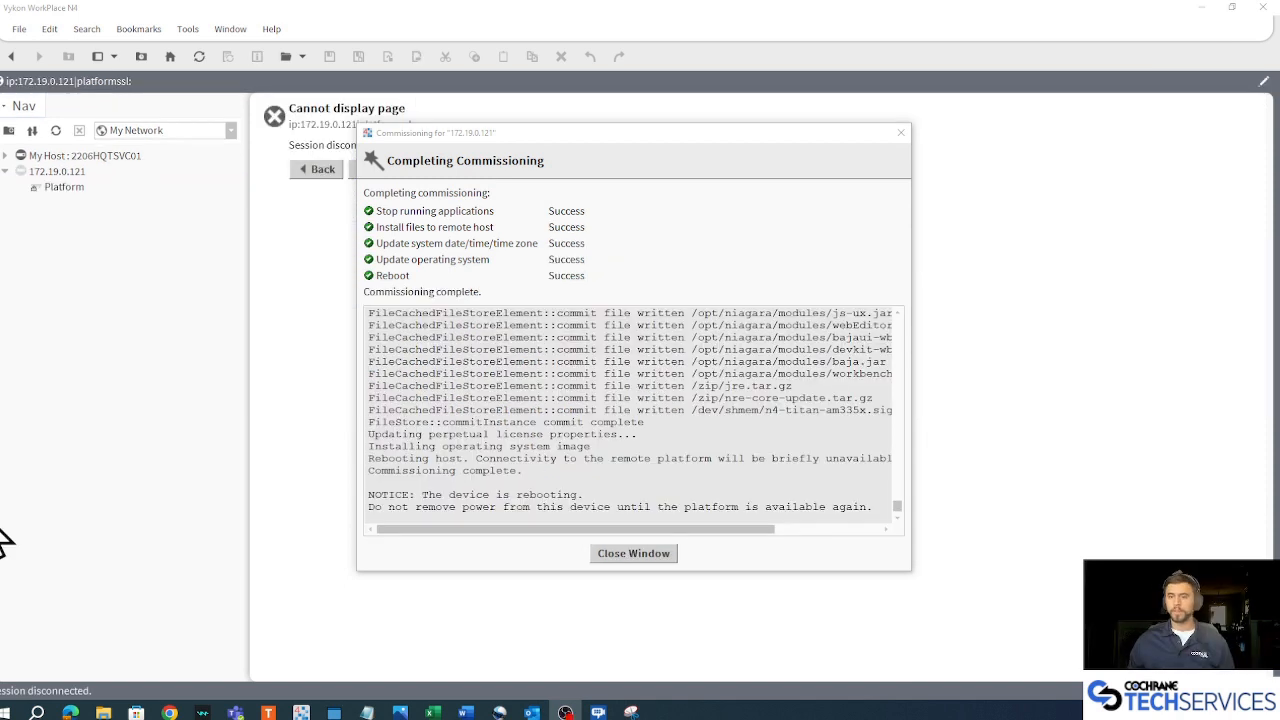
left_click(650, 558)
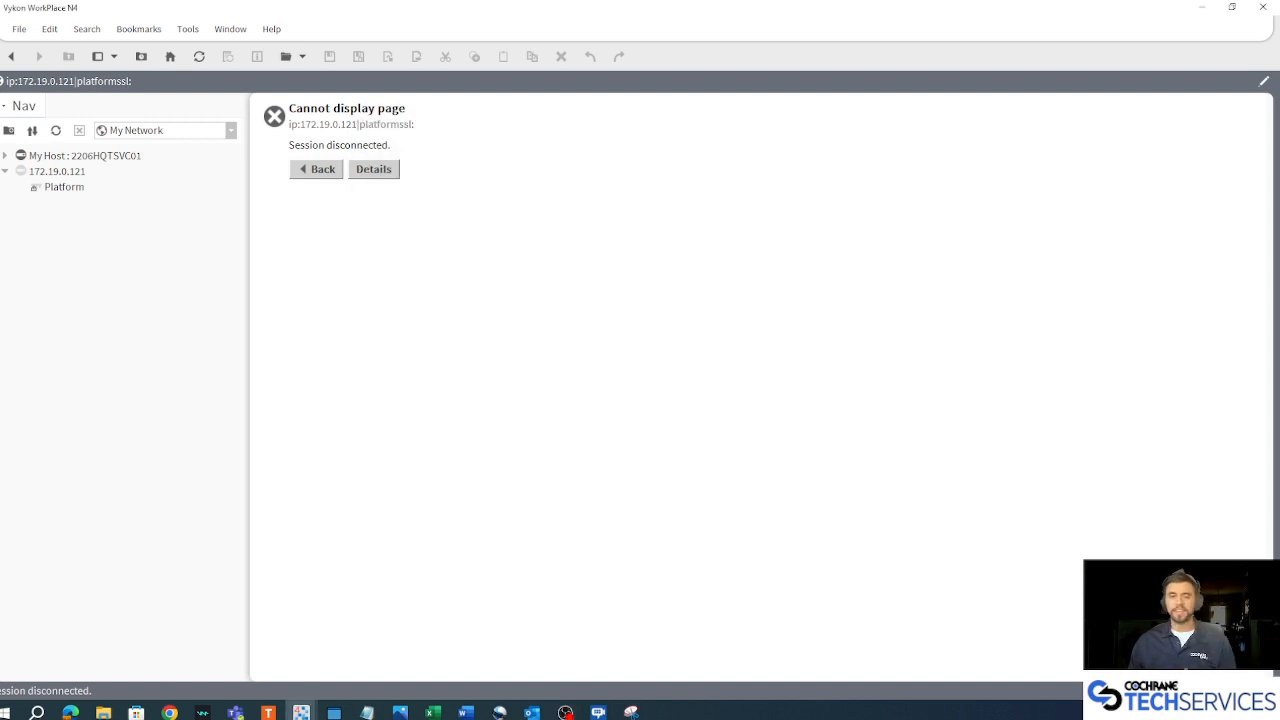